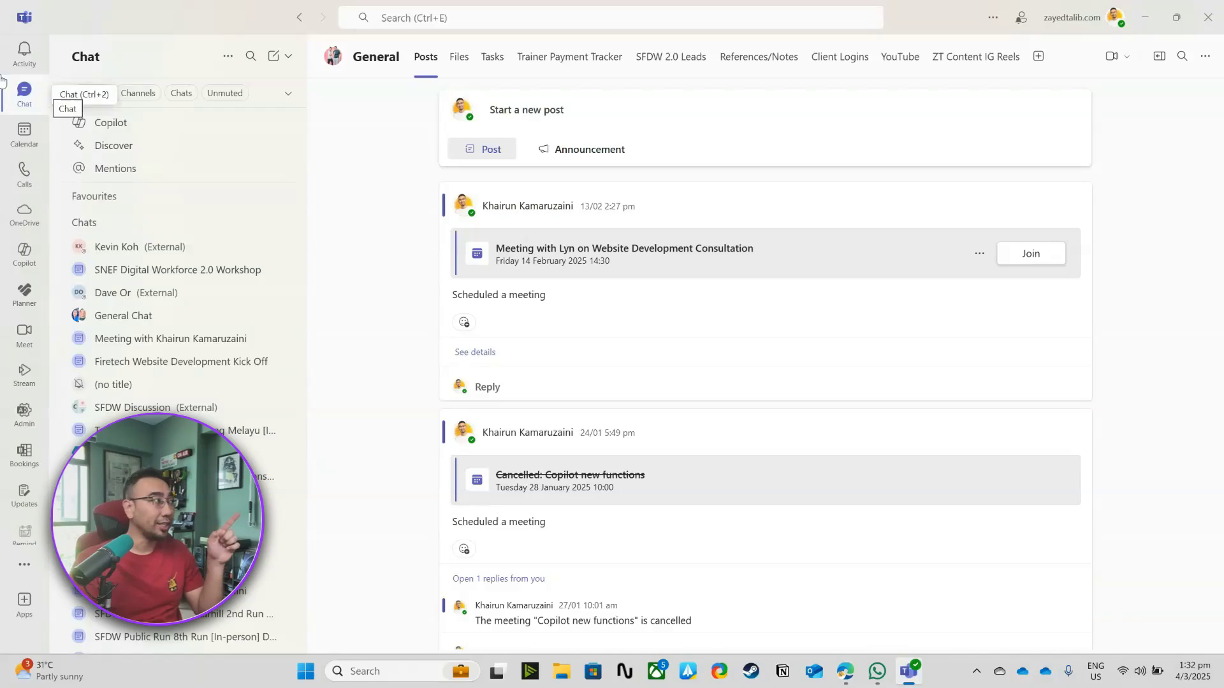
pyautogui.scroll(-8, 181, 287)
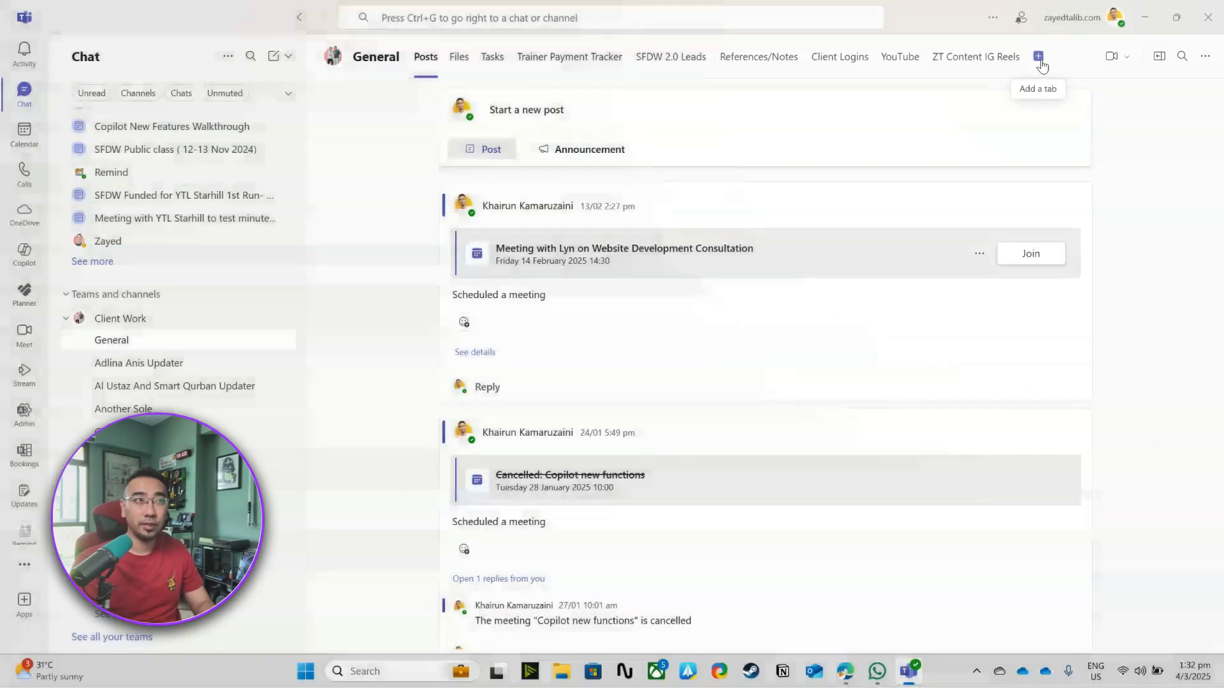
# Start a new Website tab in the General channel and name it 'Outlook'
pyautogui.click(1041, 58)
pyautogui.write('we')
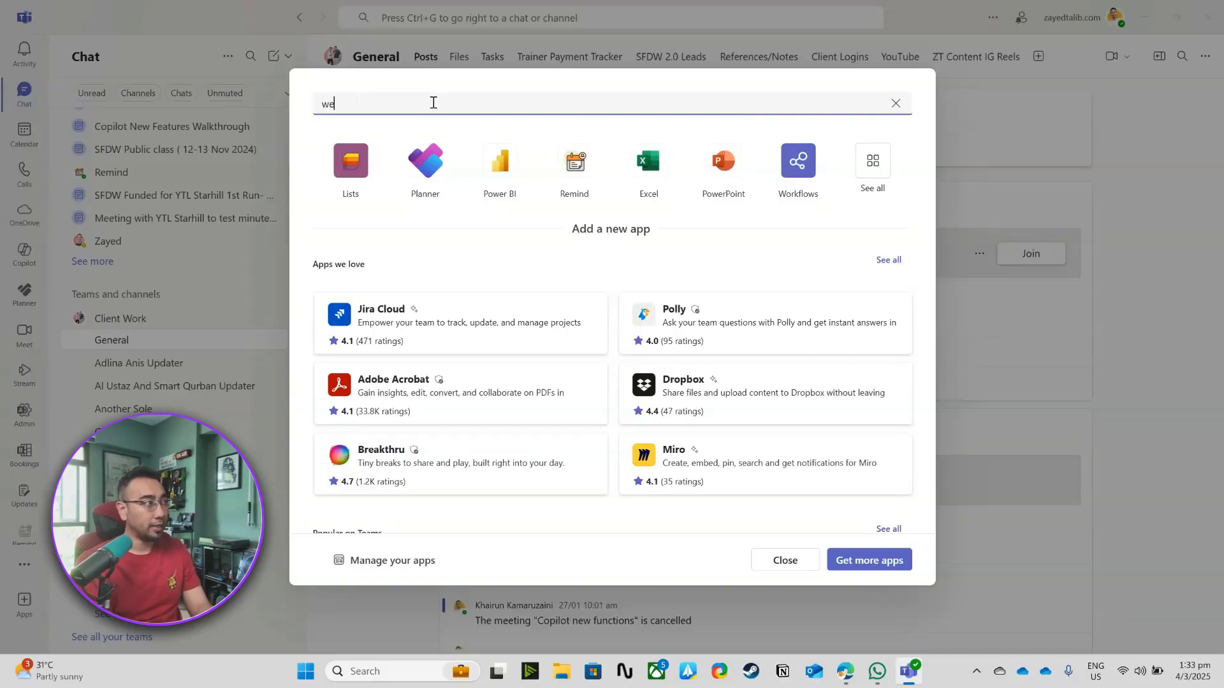
pyautogui.write('bs')
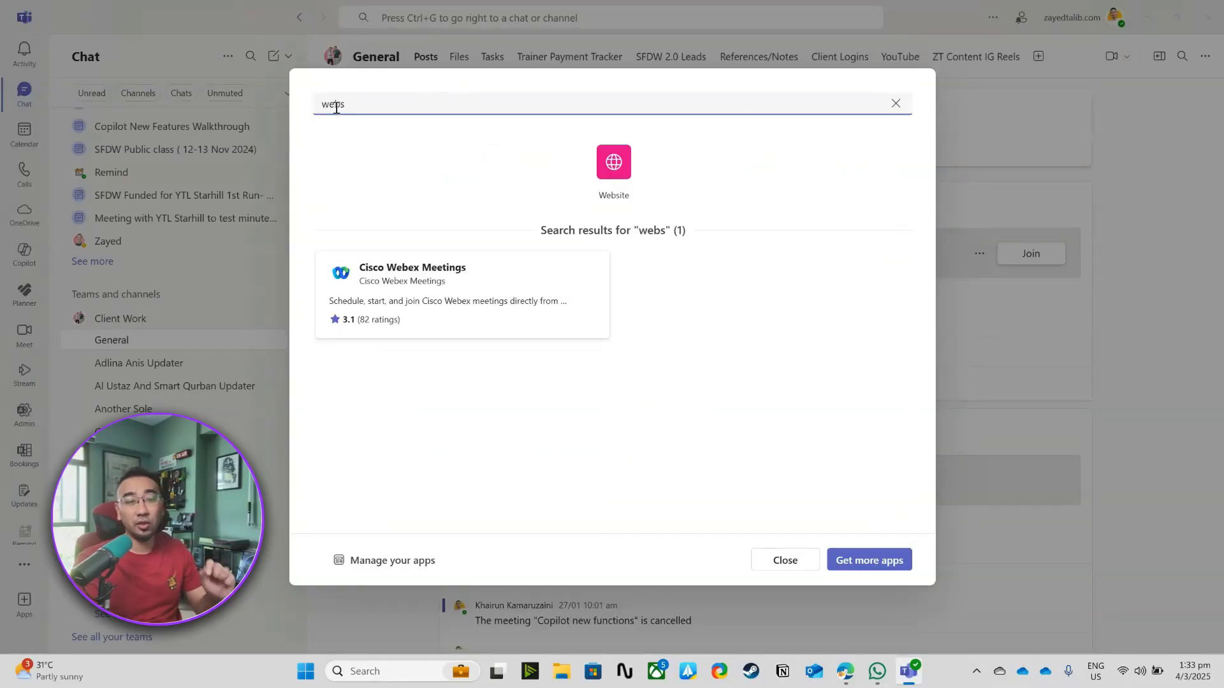
pyautogui.click(625, 171)
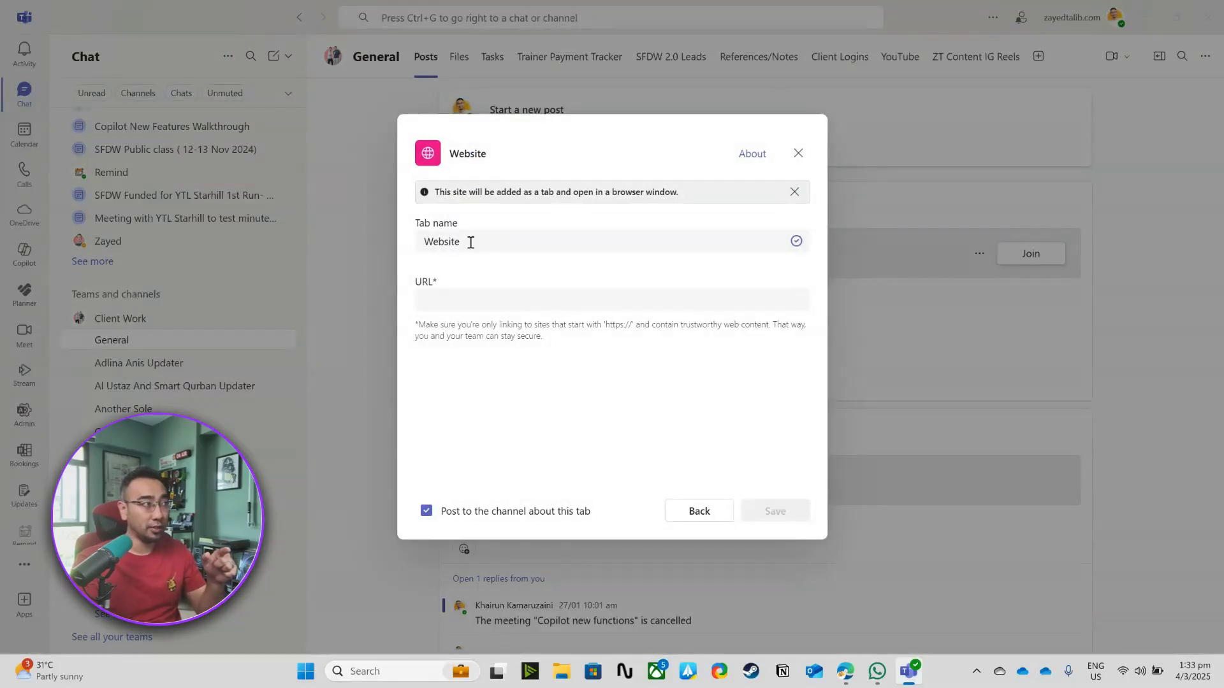
pyautogui.moveTo(470, 242); pyautogui.dragTo(415, 248)
pyautogui.write('Outlook')
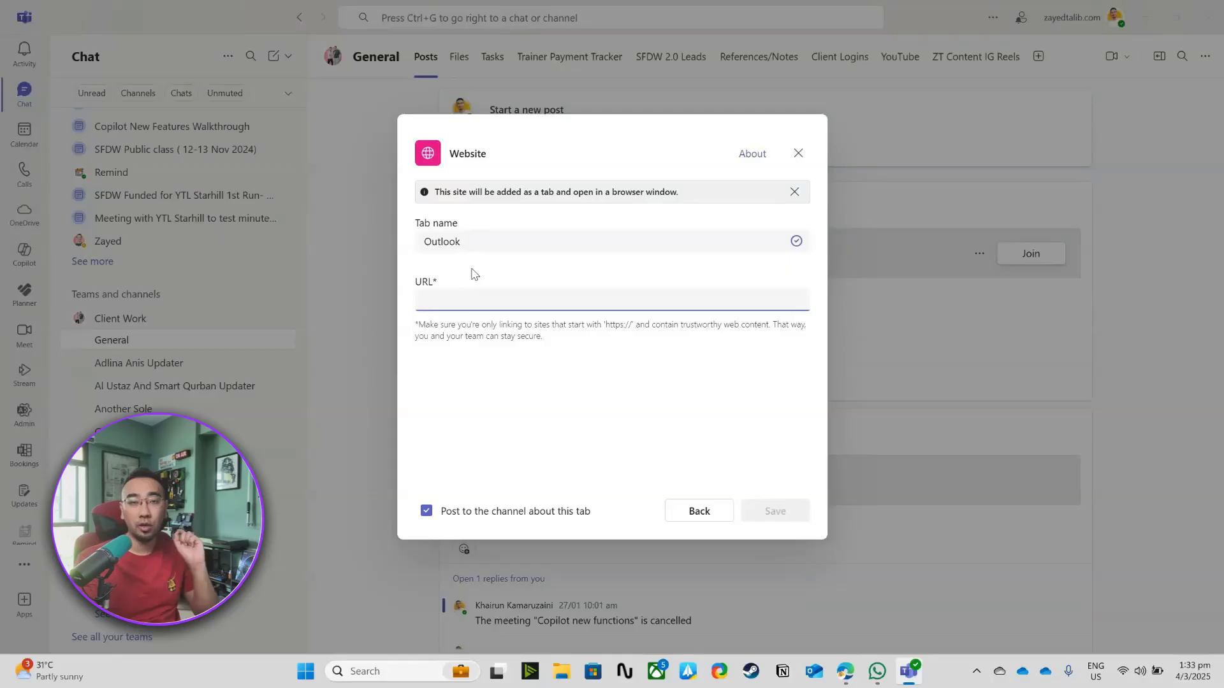
pyautogui.click(845, 671)
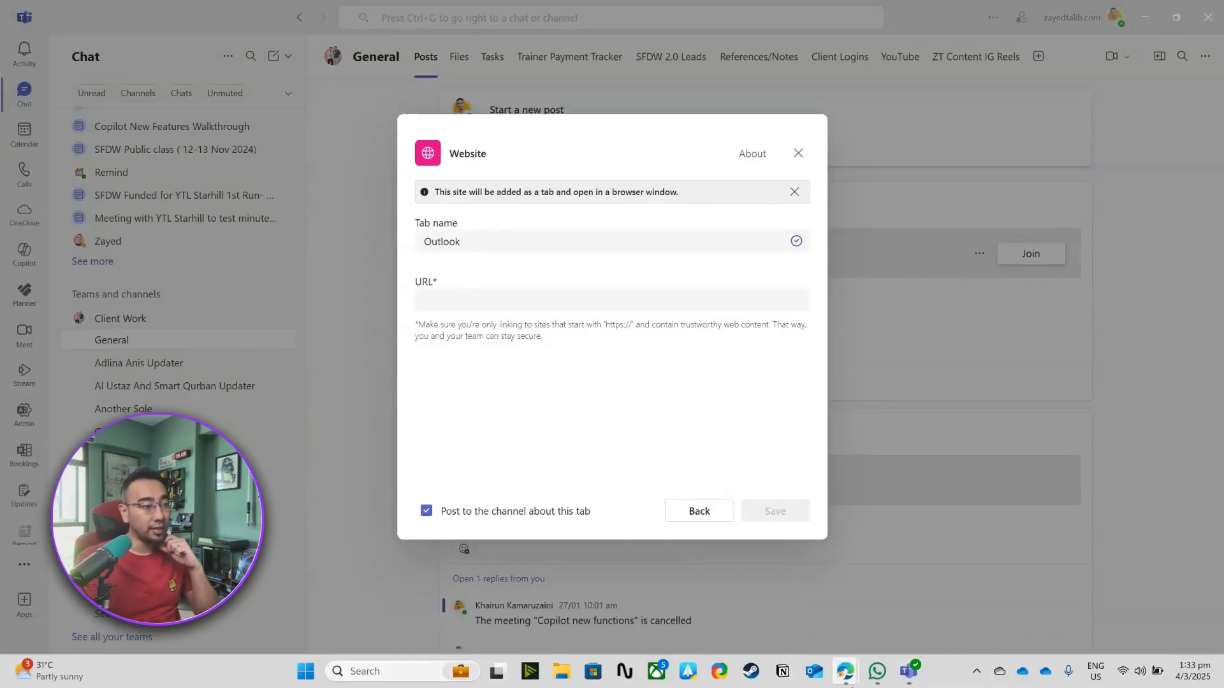
# In Edge, search 'outlook web', reach the Outlook sign-in page and copy its address for Teams
pyautogui.moveTo(845, 671)
pyautogui.click(765, 588)
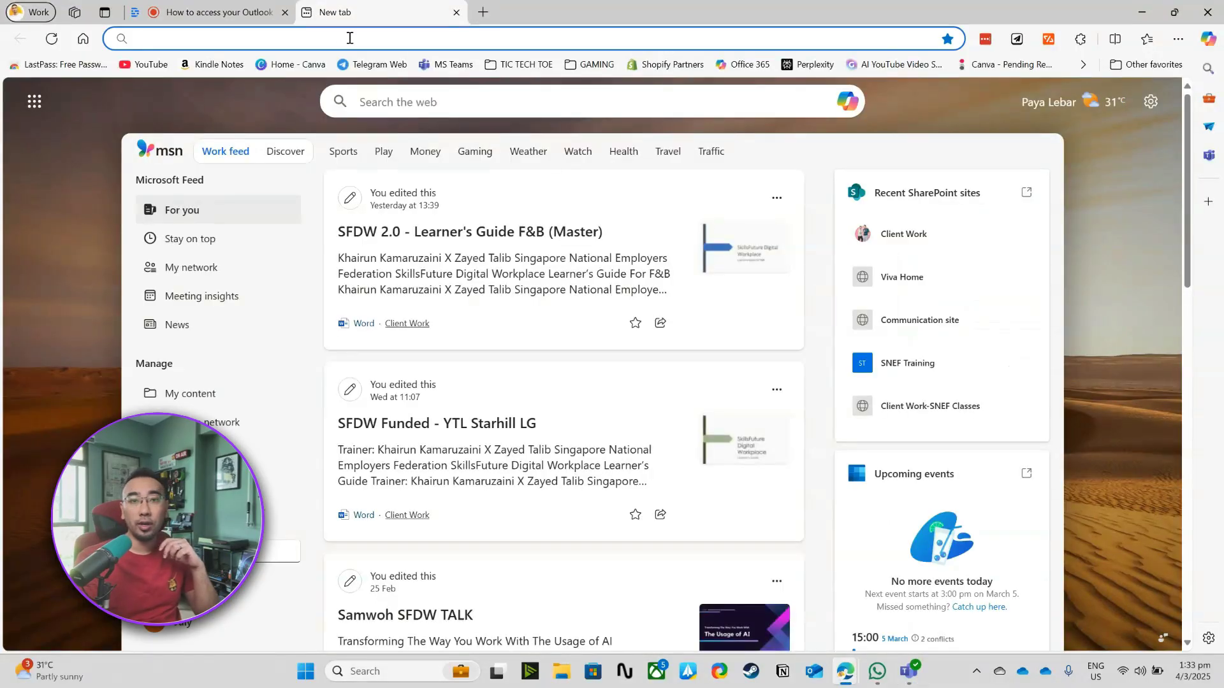
pyautogui.write('web.descript.com')
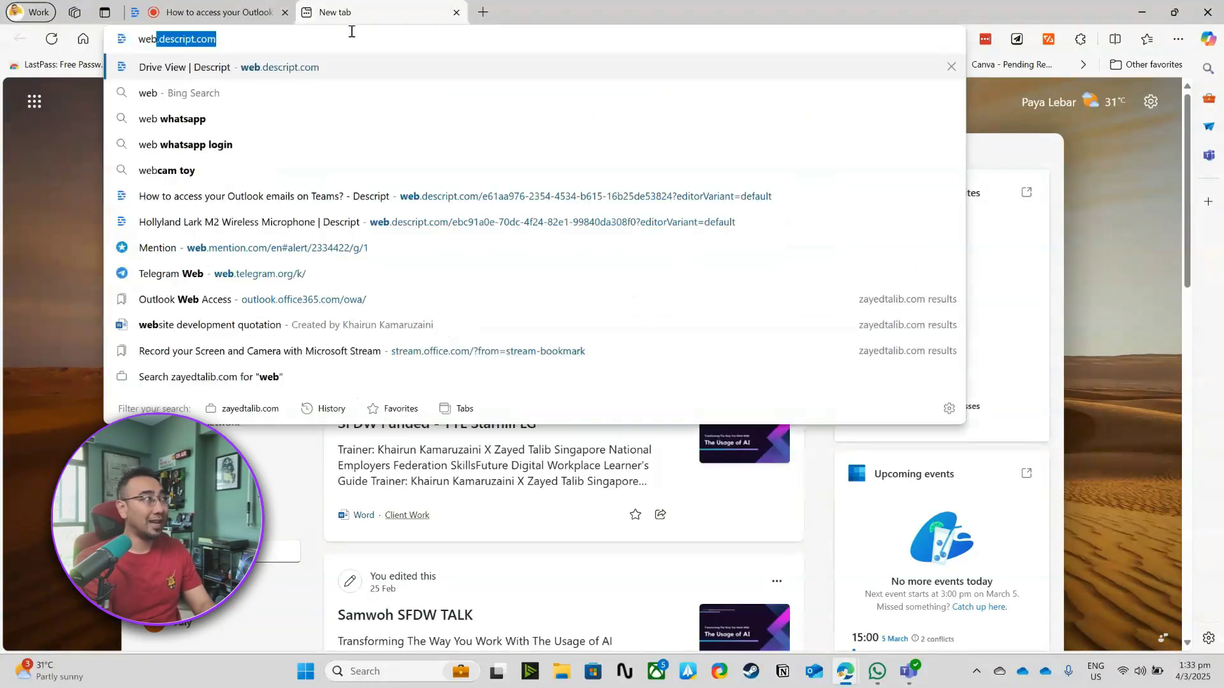
pyautogui.hotkey('ctrl', 'a')
pyautogui.write('outlook web')
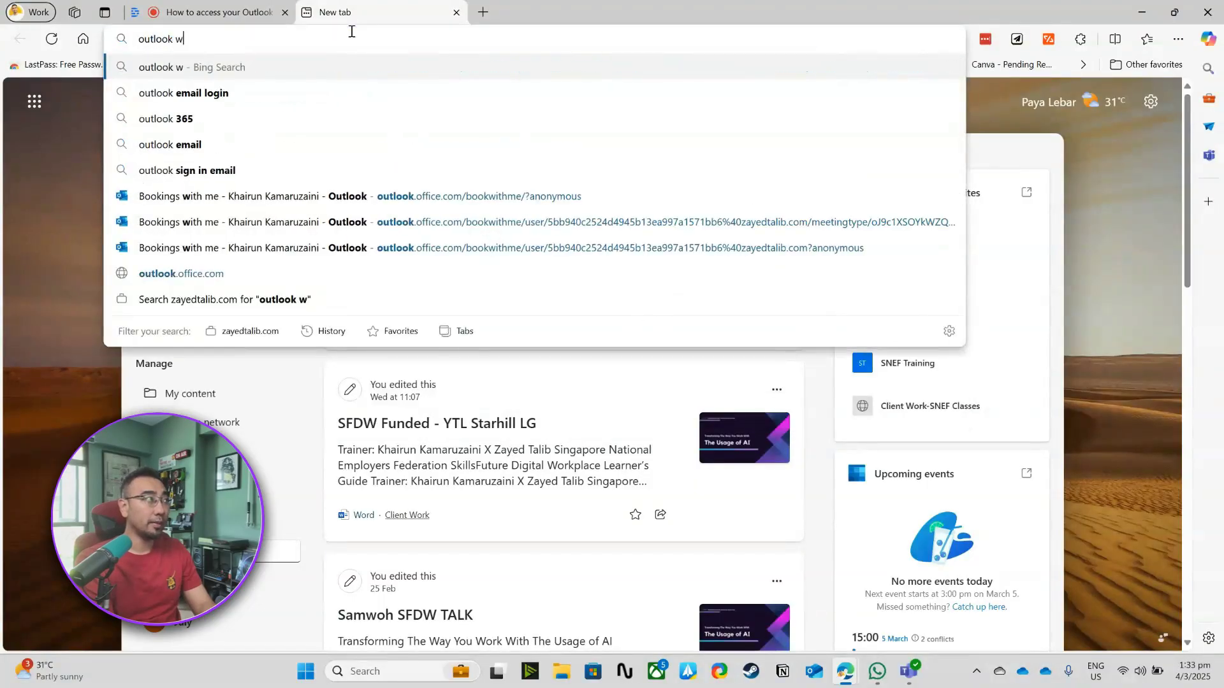
pyautogui.press('Return')
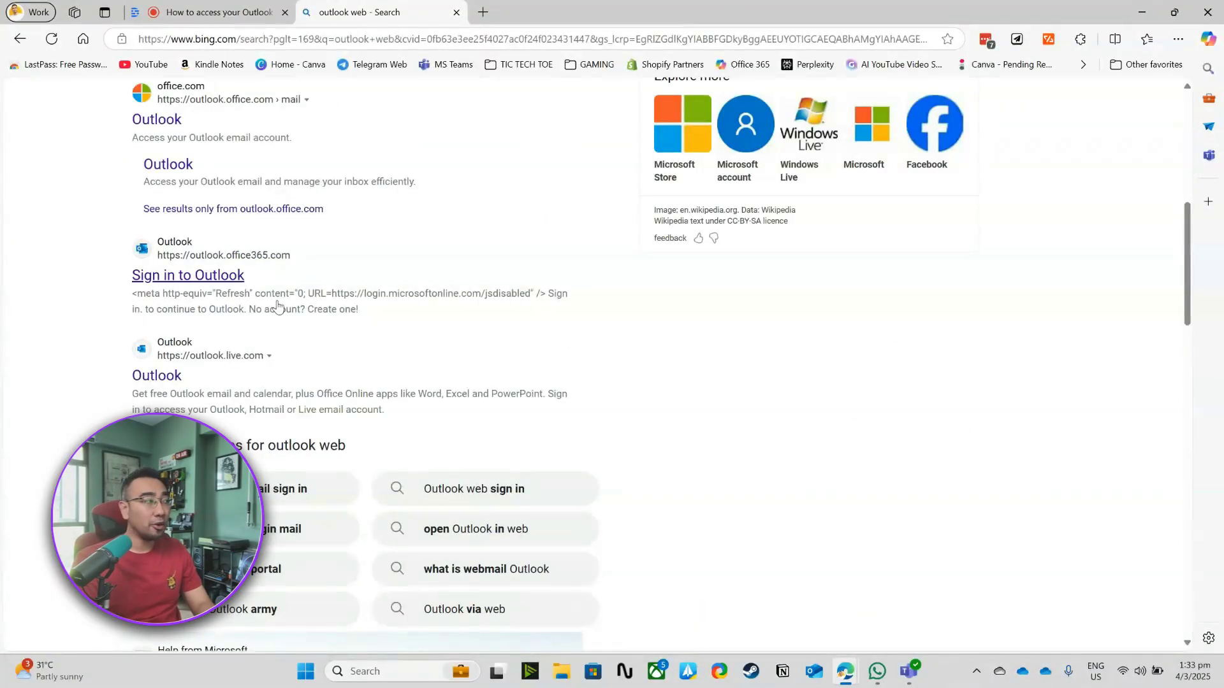
pyautogui.click(207, 277)
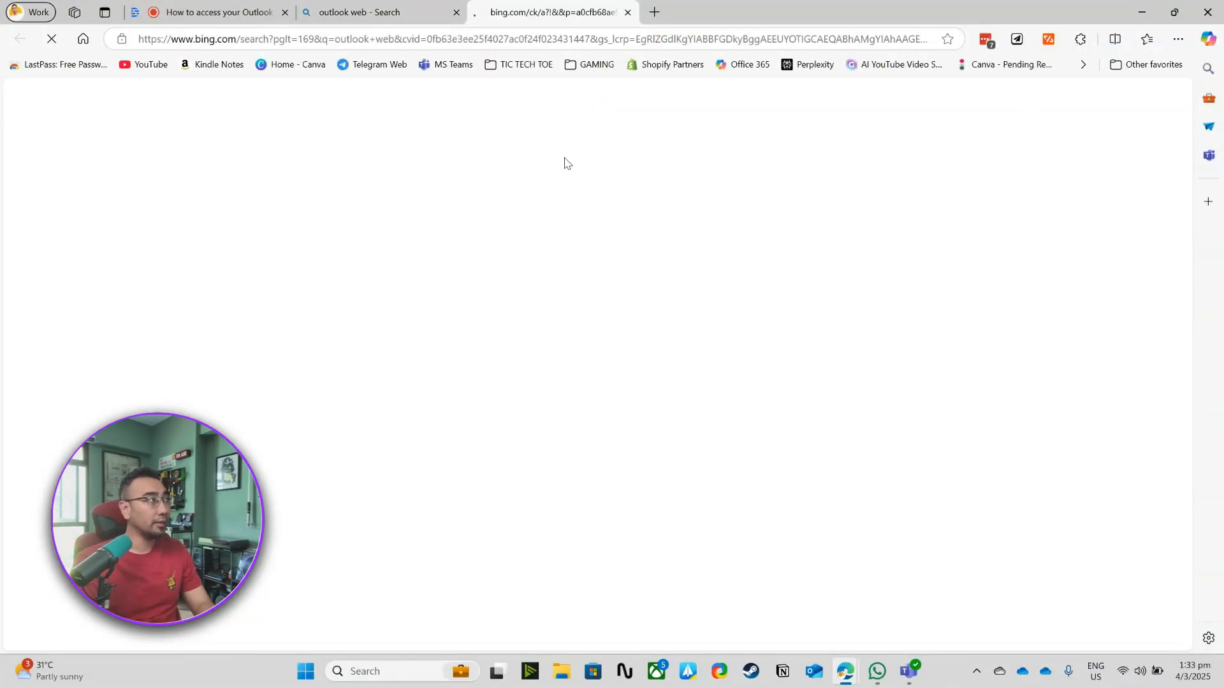
pyautogui.click(293, 40)
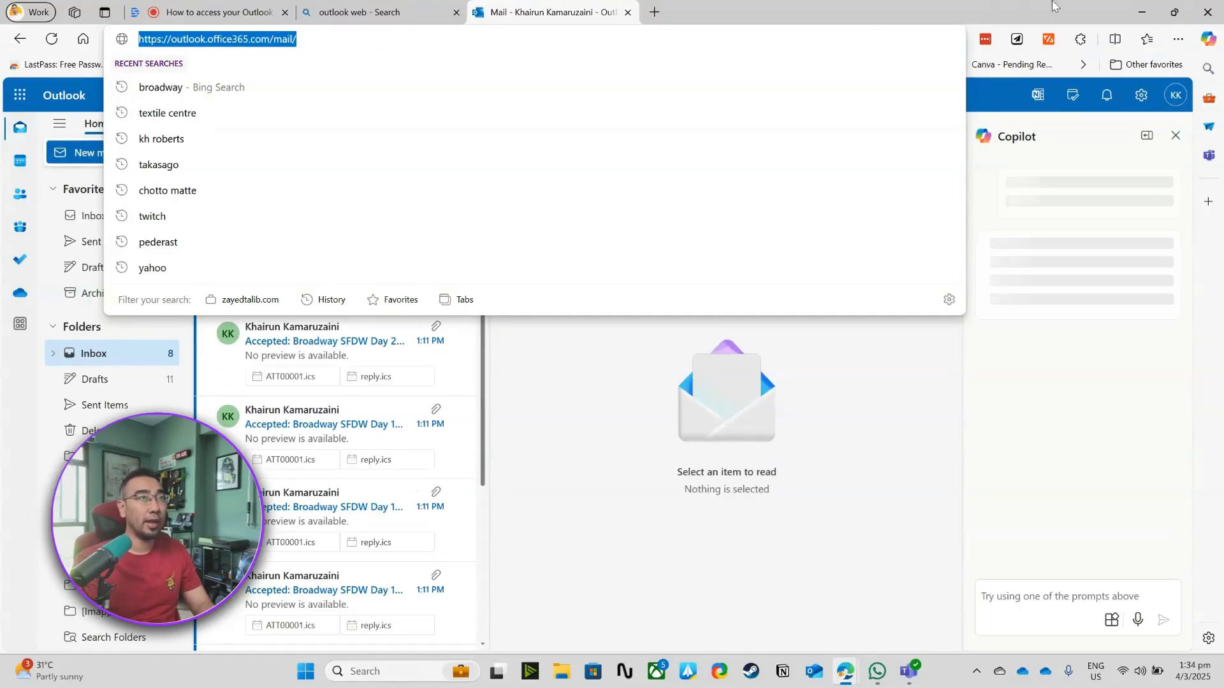
pyautogui.click(1140, 12)
# Paste the Outlook mail address as the tab URL, untick the channel post, and save the tab
pyautogui.click(520, 300)
pyautogui.write('https://outlook.office365.com/mail/')
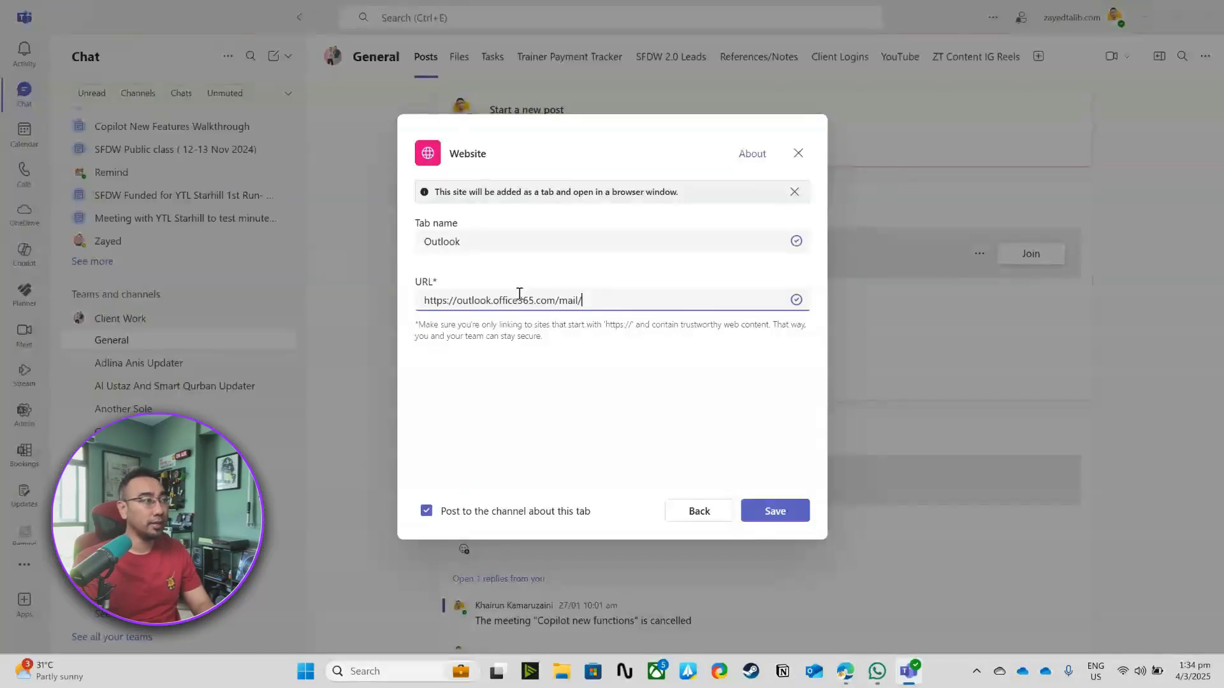
pyautogui.click(498, 421)
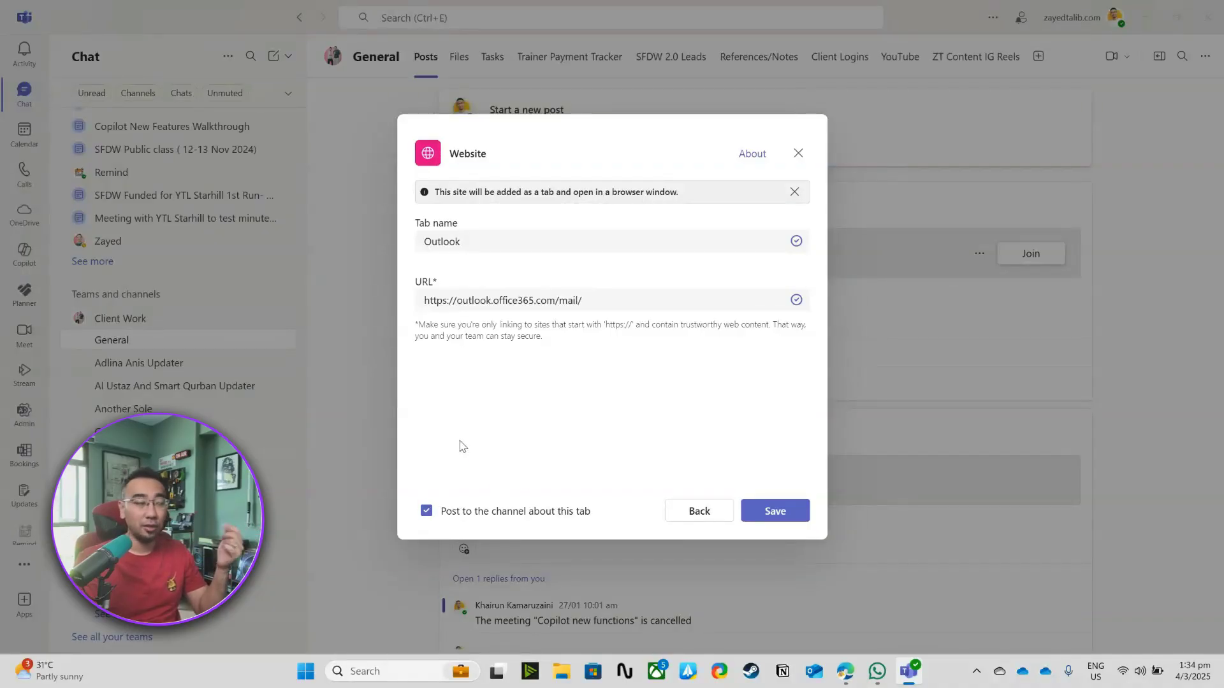
pyautogui.click(793, 517)
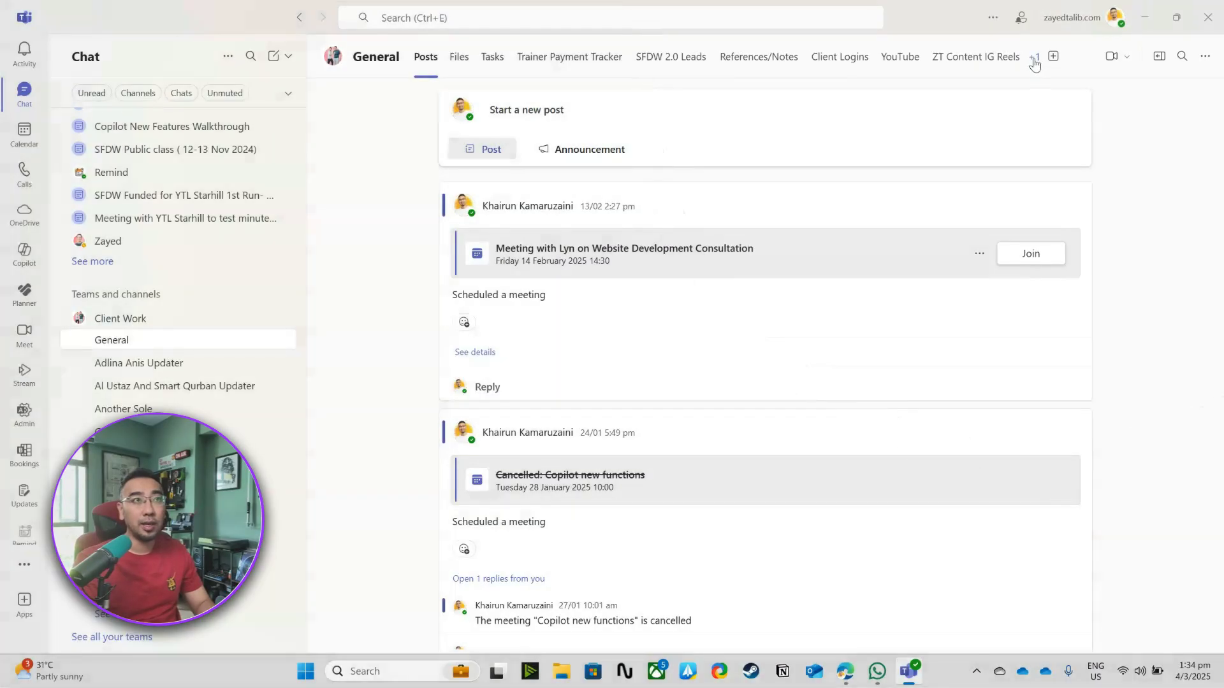
pyautogui.click(1034, 59)
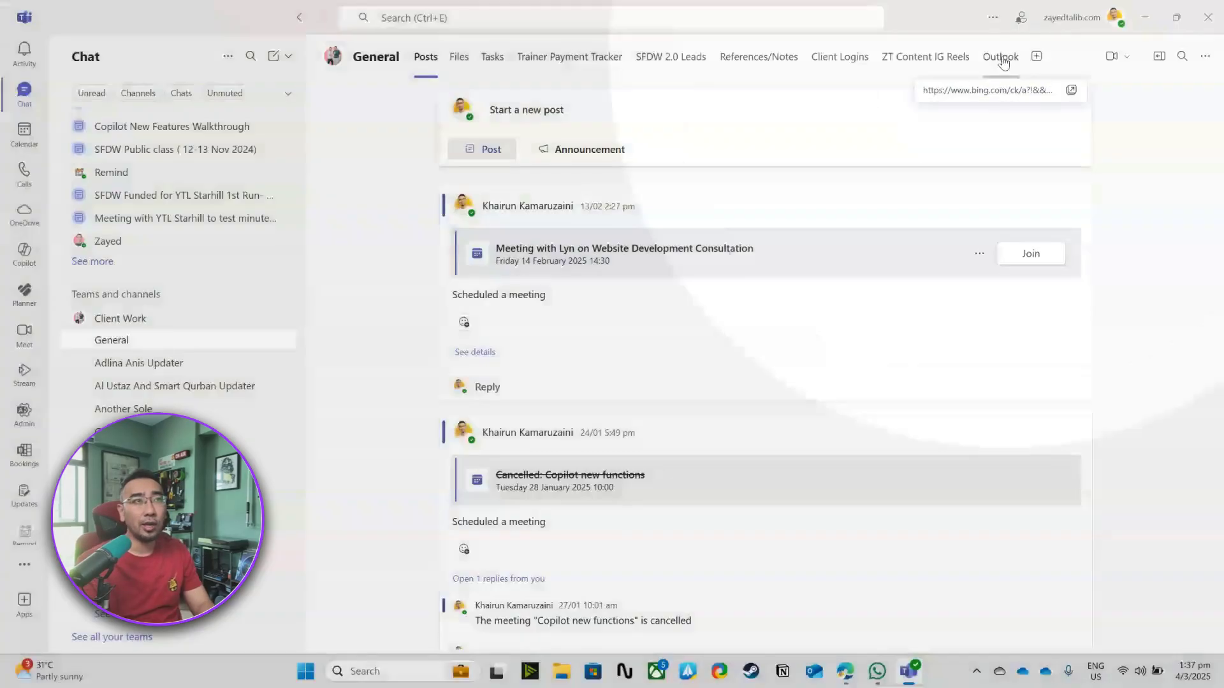
# Launch Outlook on the web from the channel's Outlook tab, then minimize Edge
pyautogui.click(1000, 57)
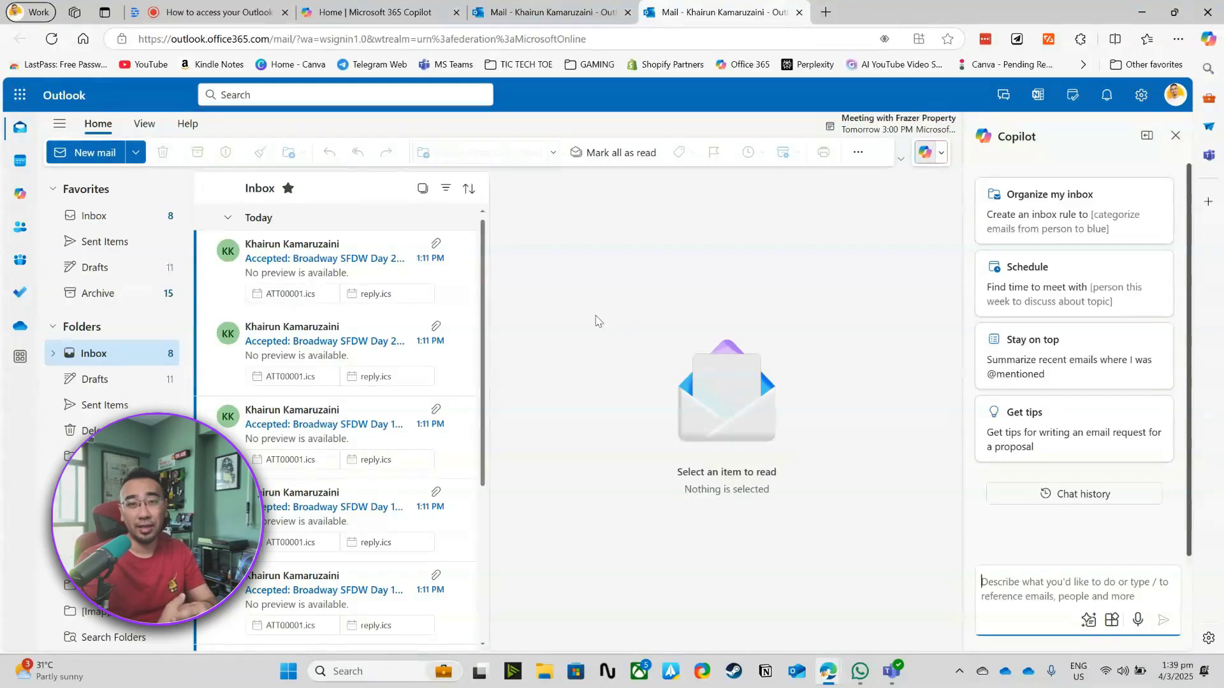
pyautogui.click(1142, 12)
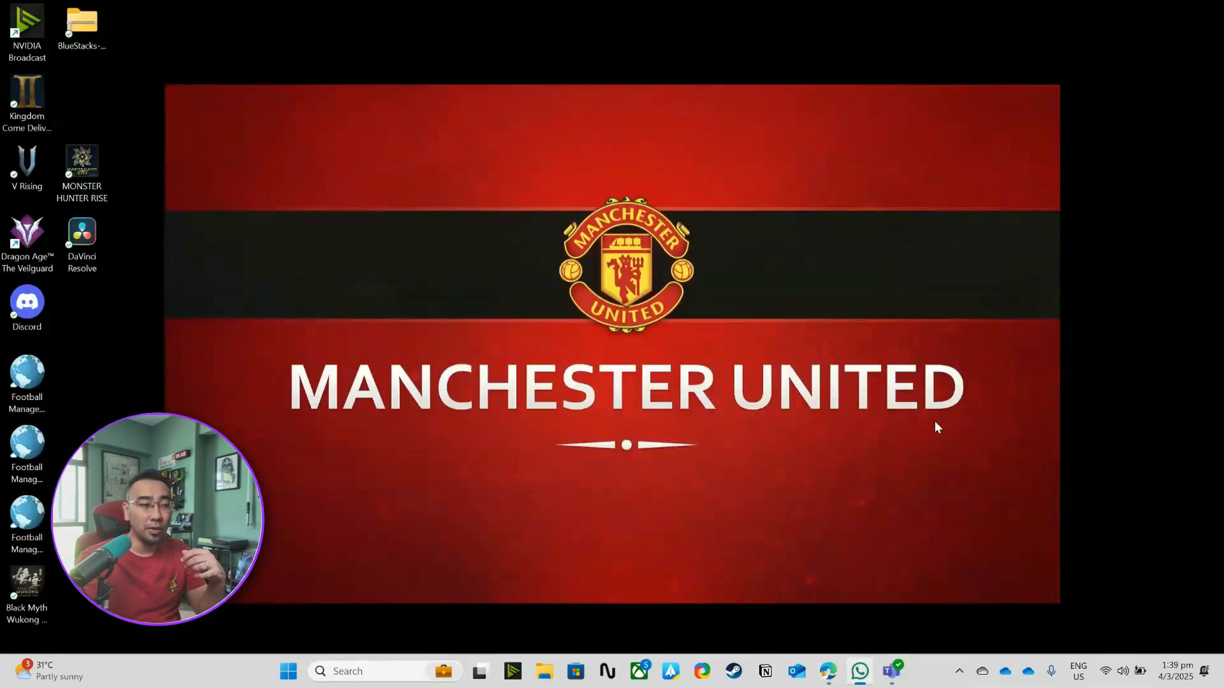
# Bring Teams back to the front showing the General channel with its Outlook tab
pyautogui.hotkey('alt', 'Tab')
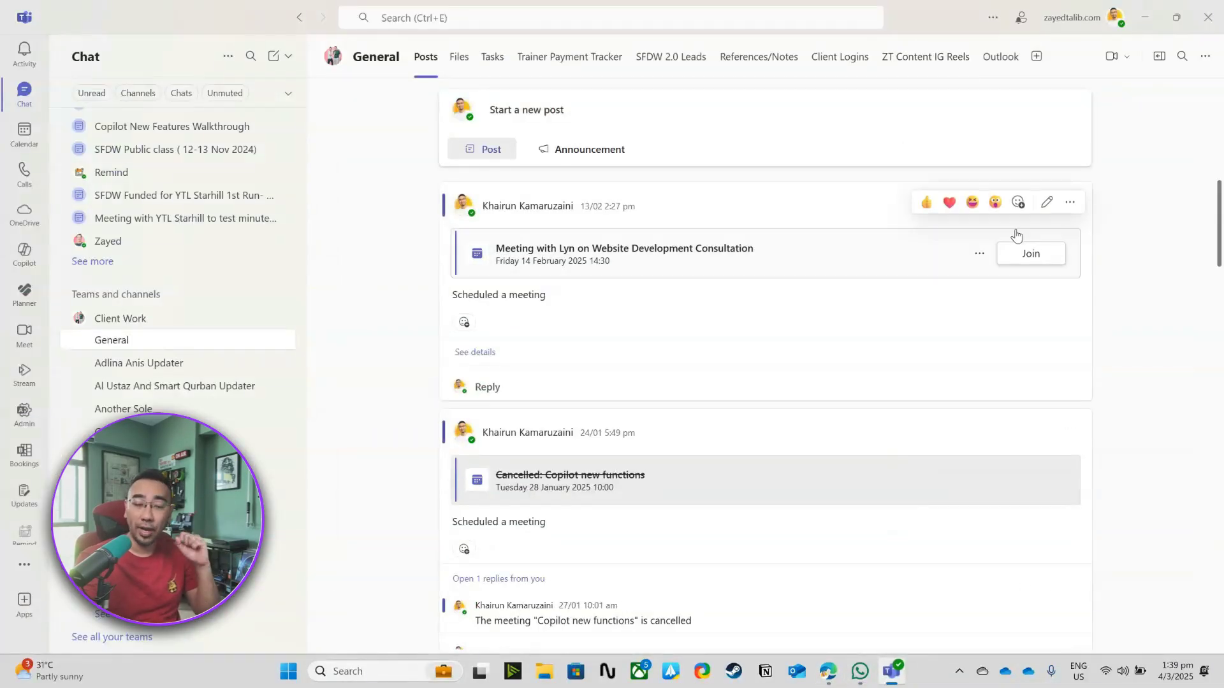